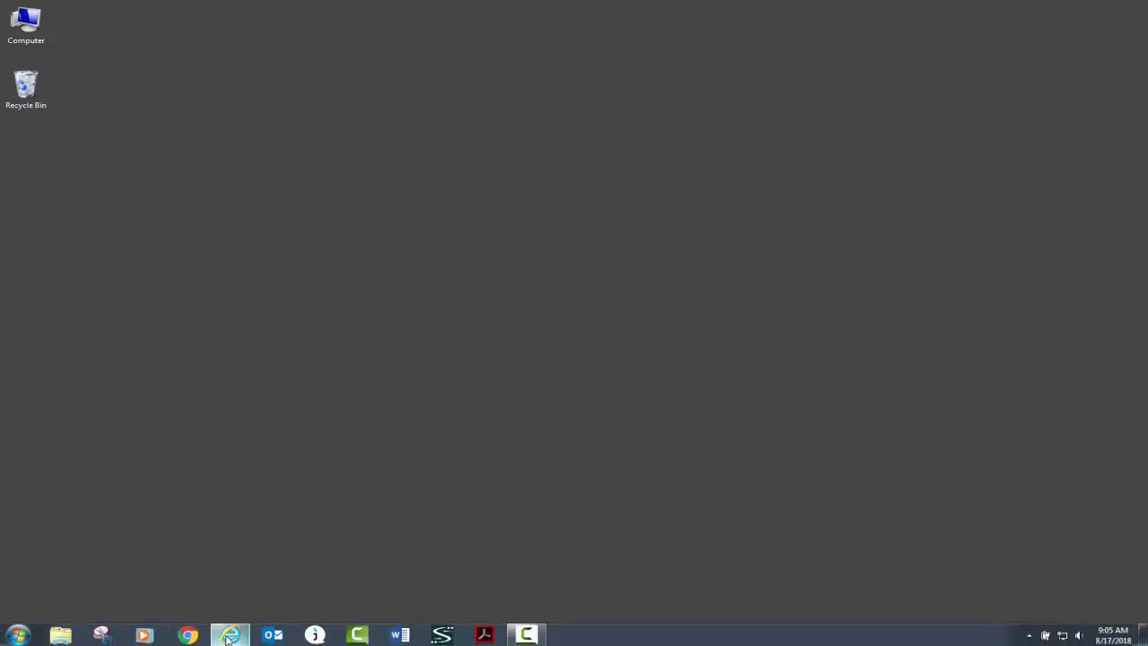
# Open the Vitech site in Internet Explorer and browse the Software downloads product list.
pyautogui.click(229, 637)
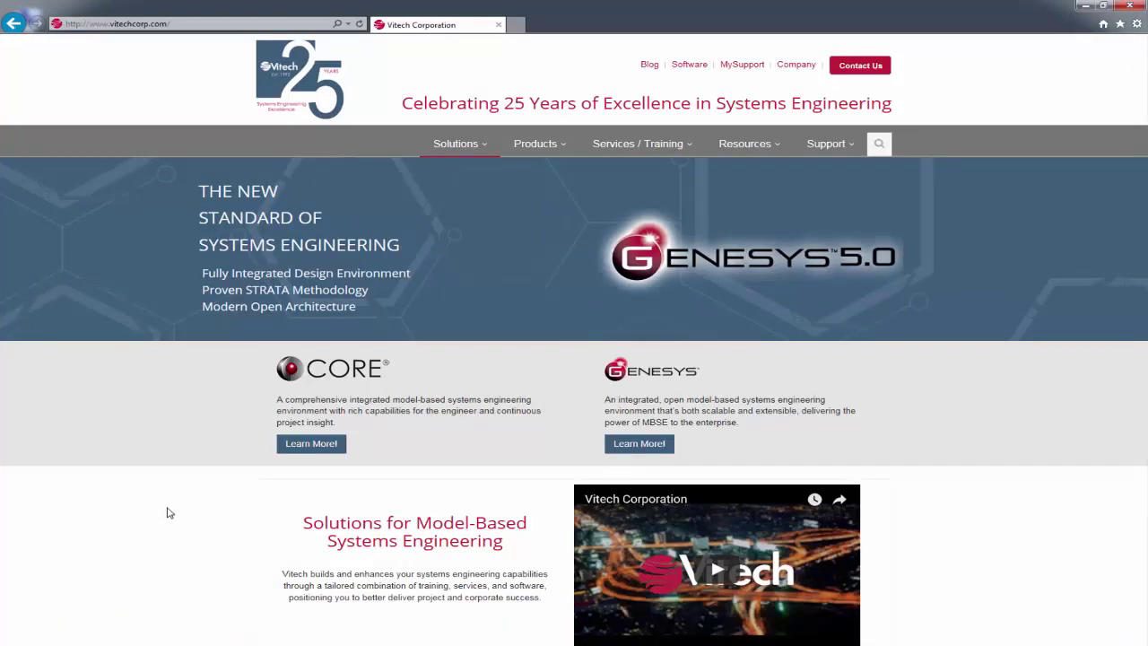
pyautogui.click(689, 65)
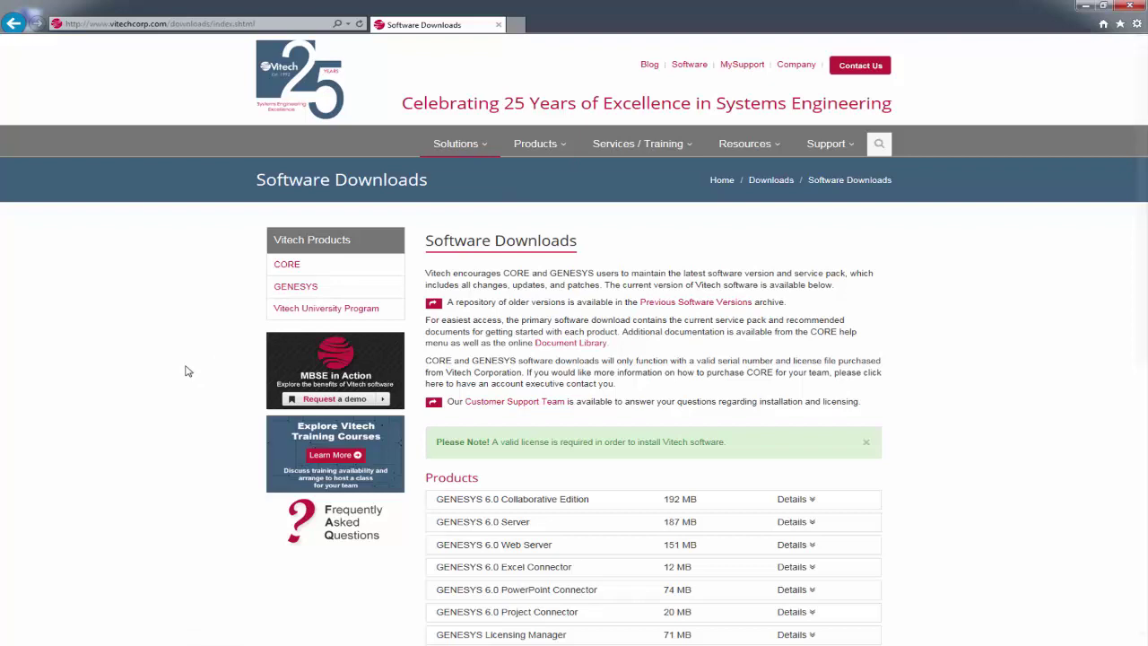
pyautogui.scroll(-2, 187, 371)
pyautogui.scroll(-2, 188, 370)
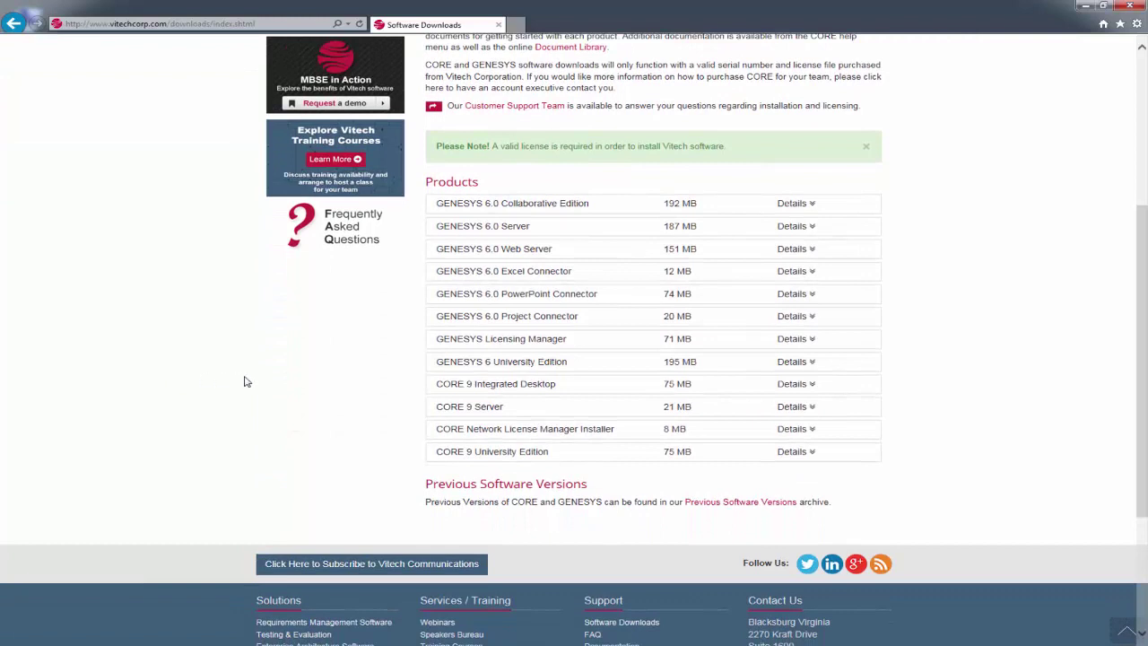
# Save the GENESYS 6 University Edition with SP2 installer, GENESYS60UniversitySP2.exe, to the computer.
pyautogui.click(791, 362)
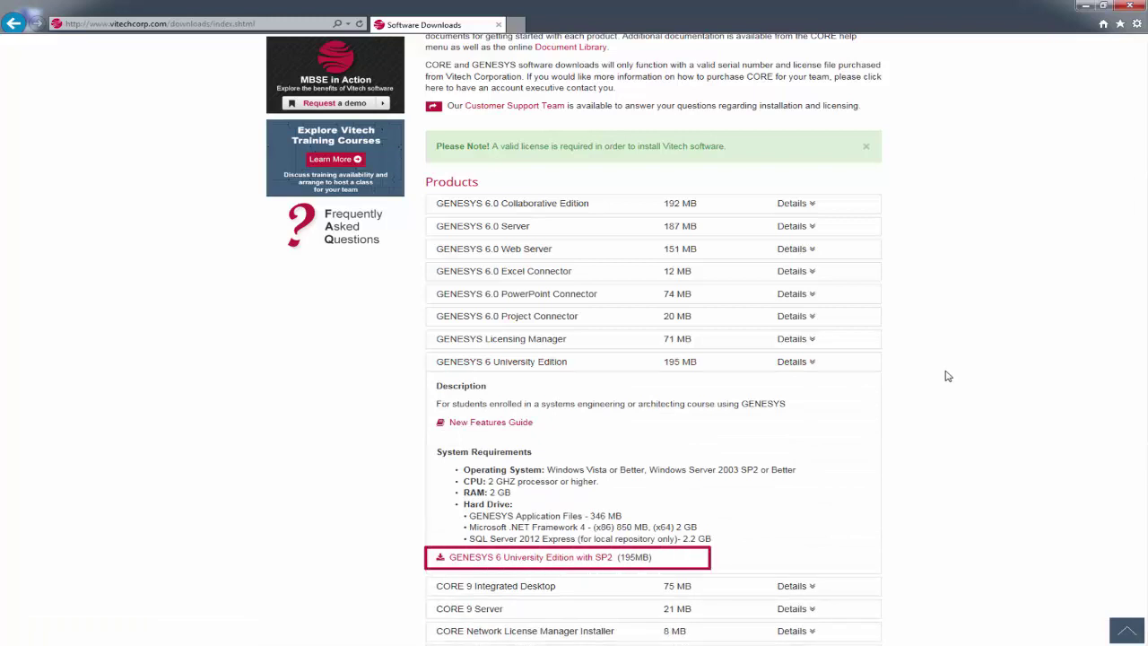
pyautogui.click(575, 558)
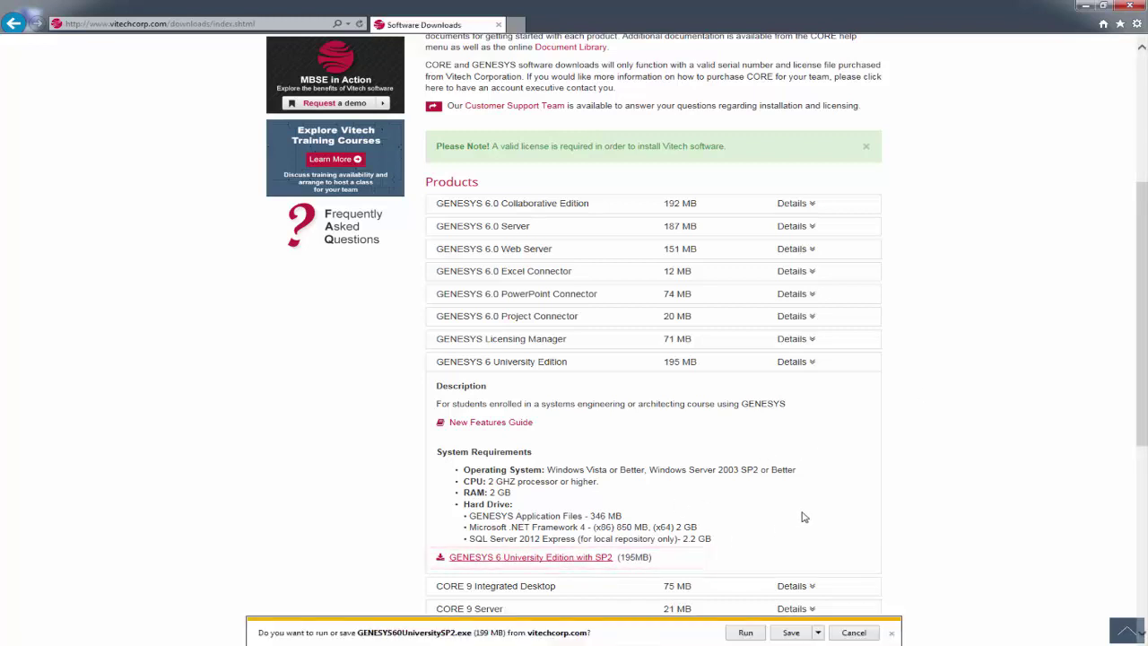
pyautogui.click(789, 635)
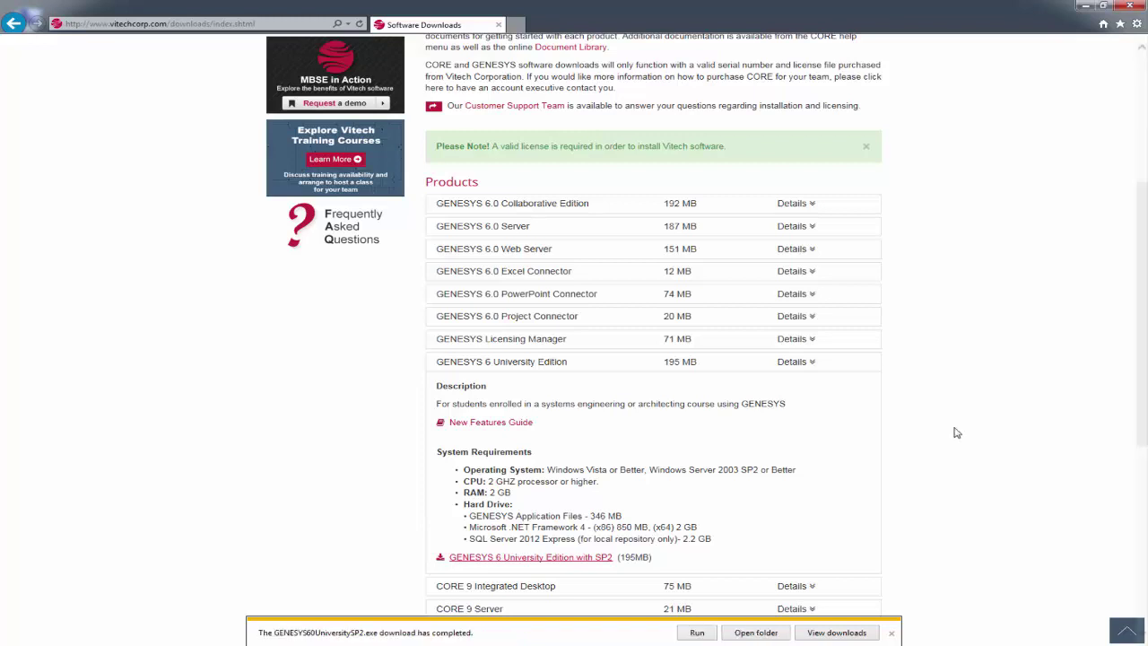
# Close the browser and run GENESYS60UniversitySP2.exe from Downloads as administrator.
pyautogui.click(1130, 5)
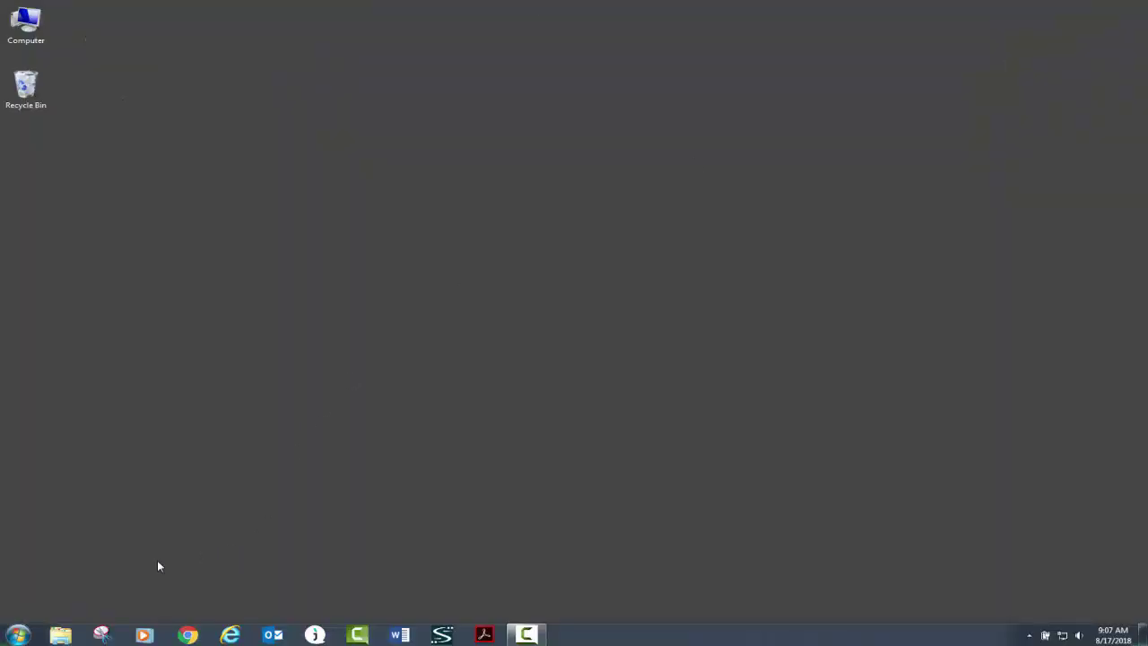
pyautogui.click(61, 635)
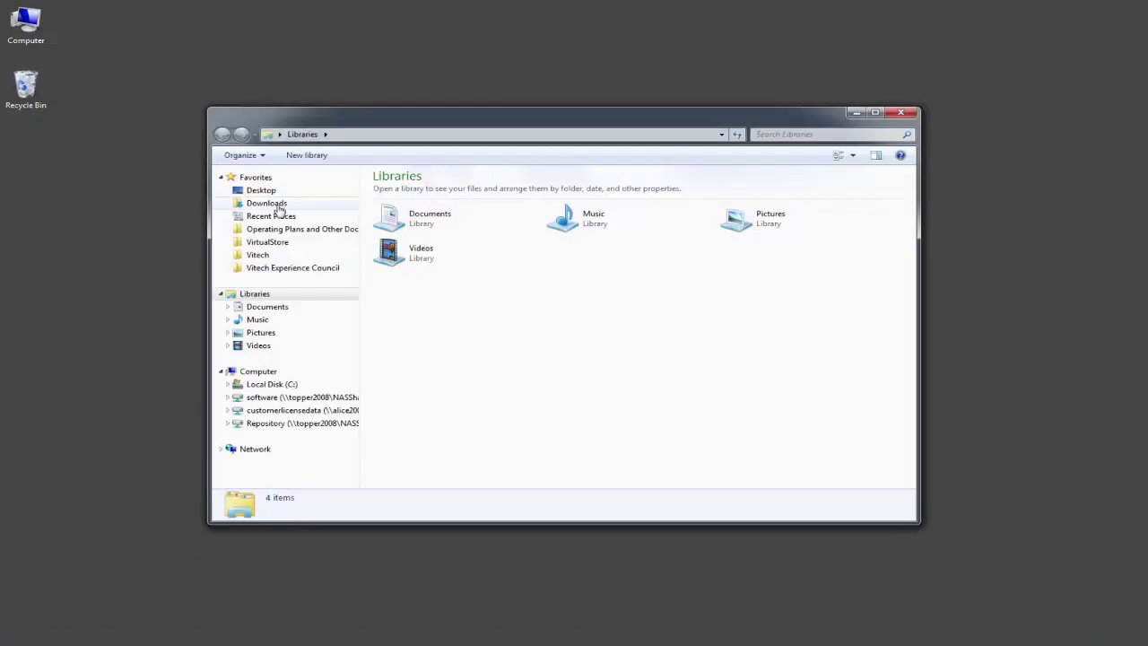
pyautogui.click(274, 203)
pyautogui.rightClick(442, 220)
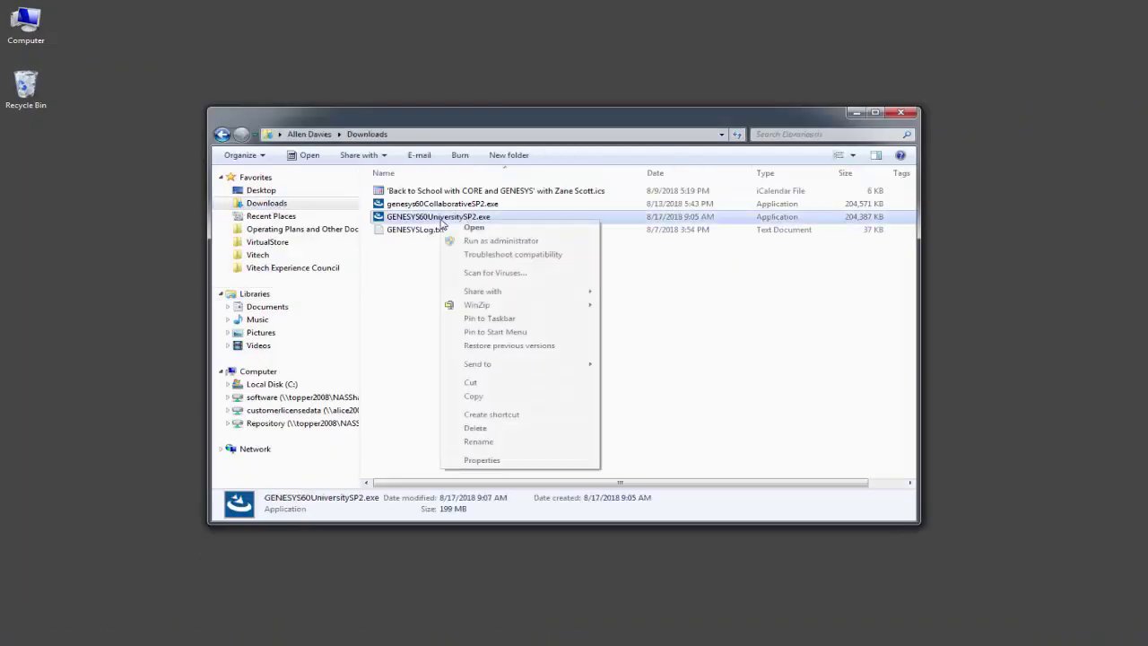
pyautogui.click(495, 240)
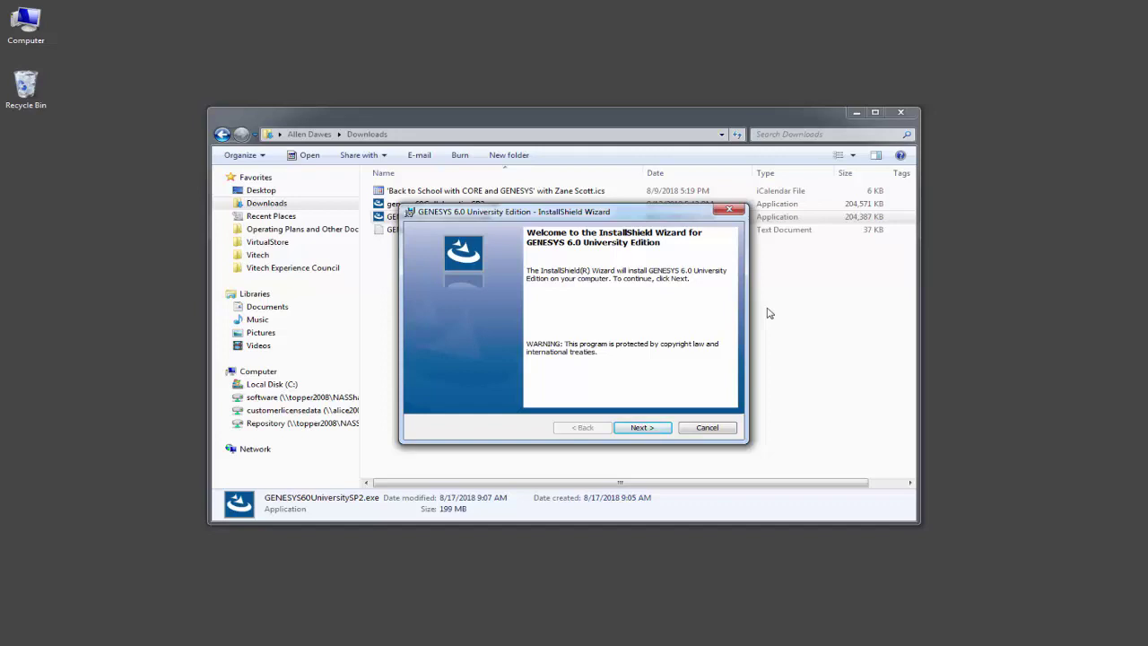
# Move past the welcome screen and accept the GENESYS license agreement terms.
pyautogui.click(640, 428)
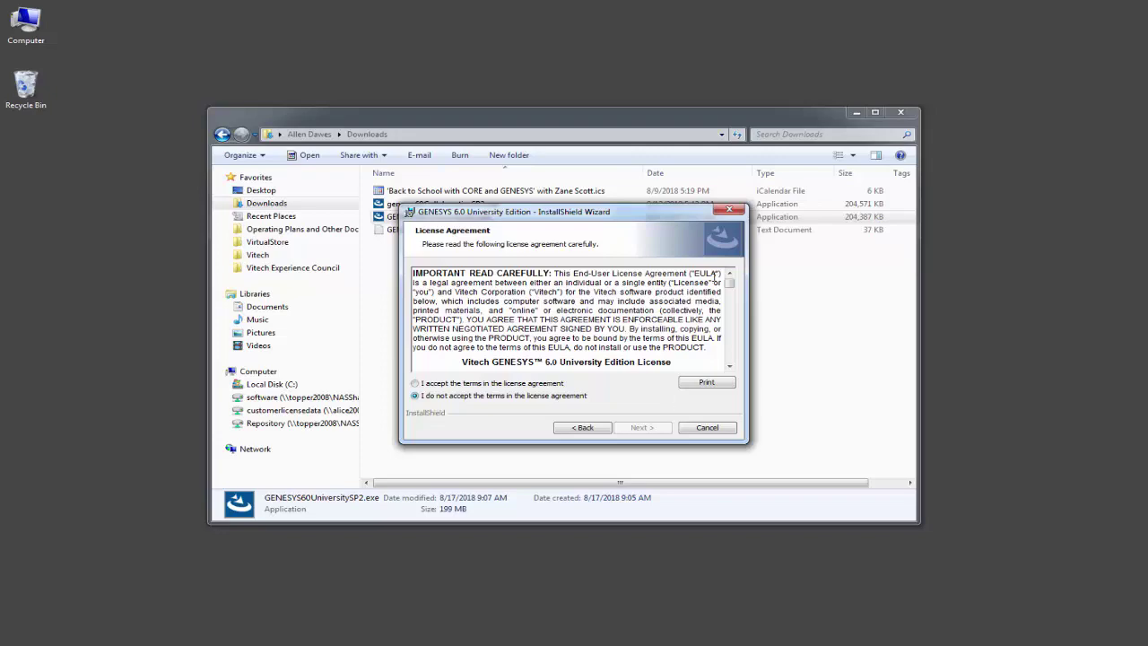
pyautogui.moveTo(731, 283); pyautogui.dragTo(736, 372)
pyautogui.click(417, 384)
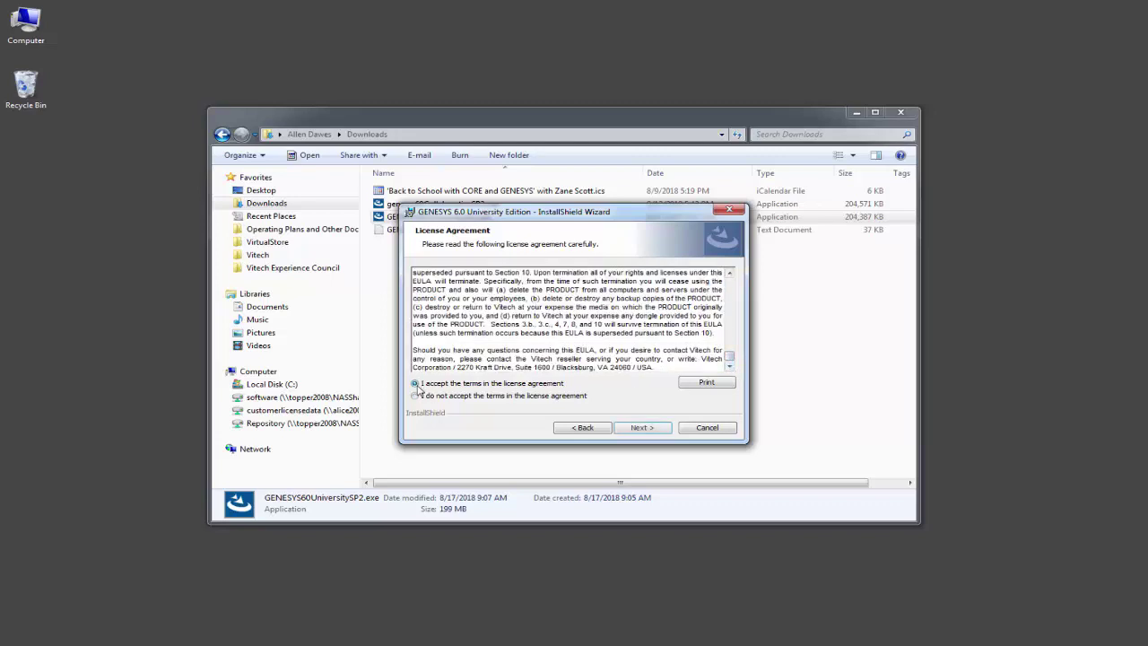
# Enter the user's name and organization 'Vitech Corporation' as customer information, then continue.
pyautogui.click(640, 429)
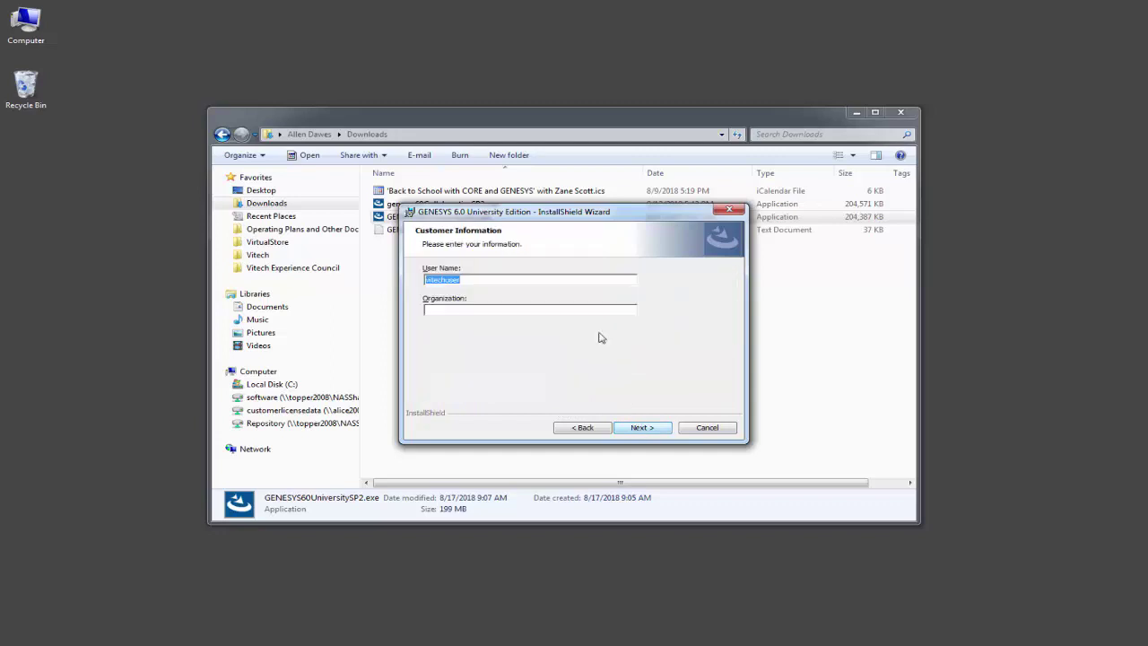
pyautogui.write('ADawe')
pyautogui.write('Vitech Corp')
pyautogui.write('oration')
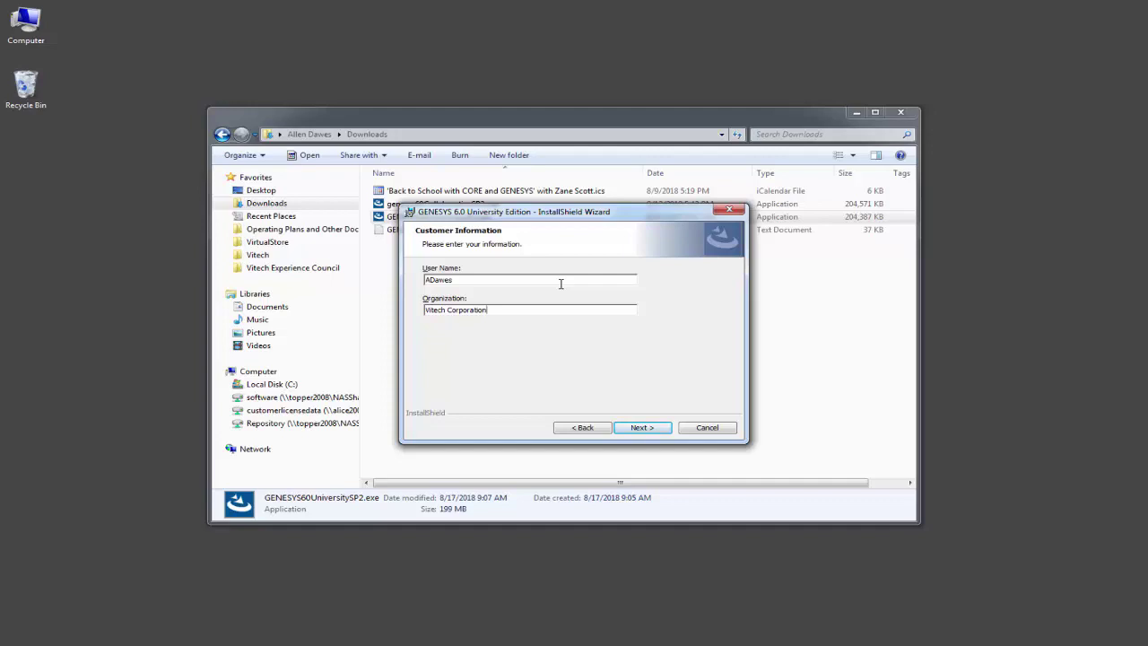
pyautogui.click(650, 428)
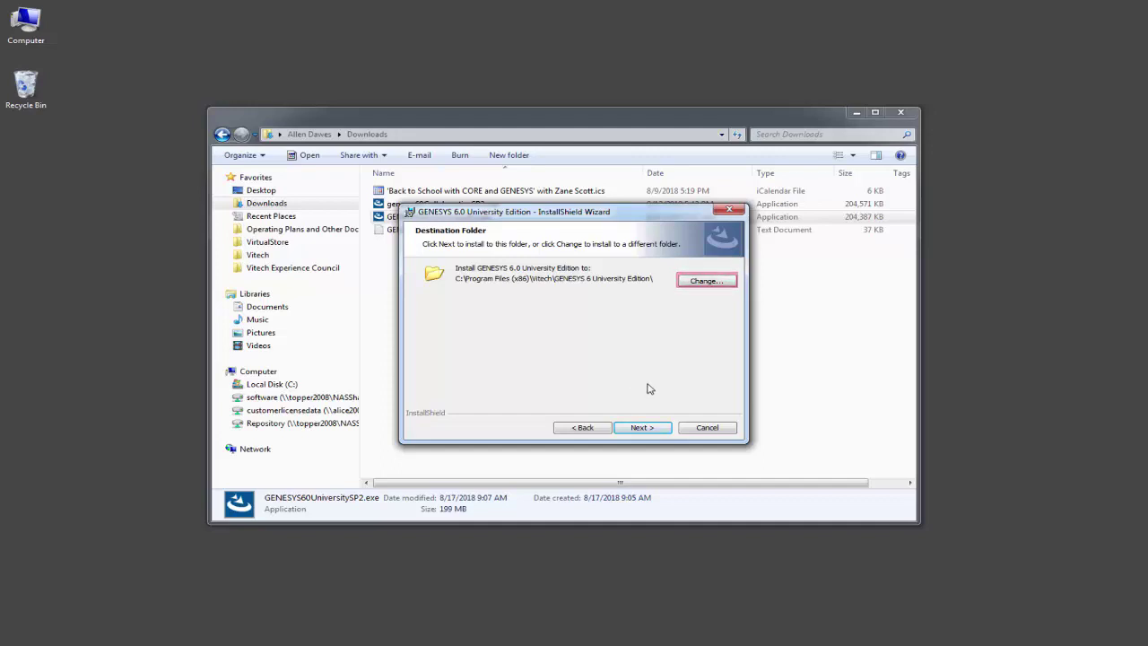
# Keep the default destination folder C:\Program Files (x86)\Vitech\GENESYS 6 University Edition\.
pyautogui.click(652, 434)
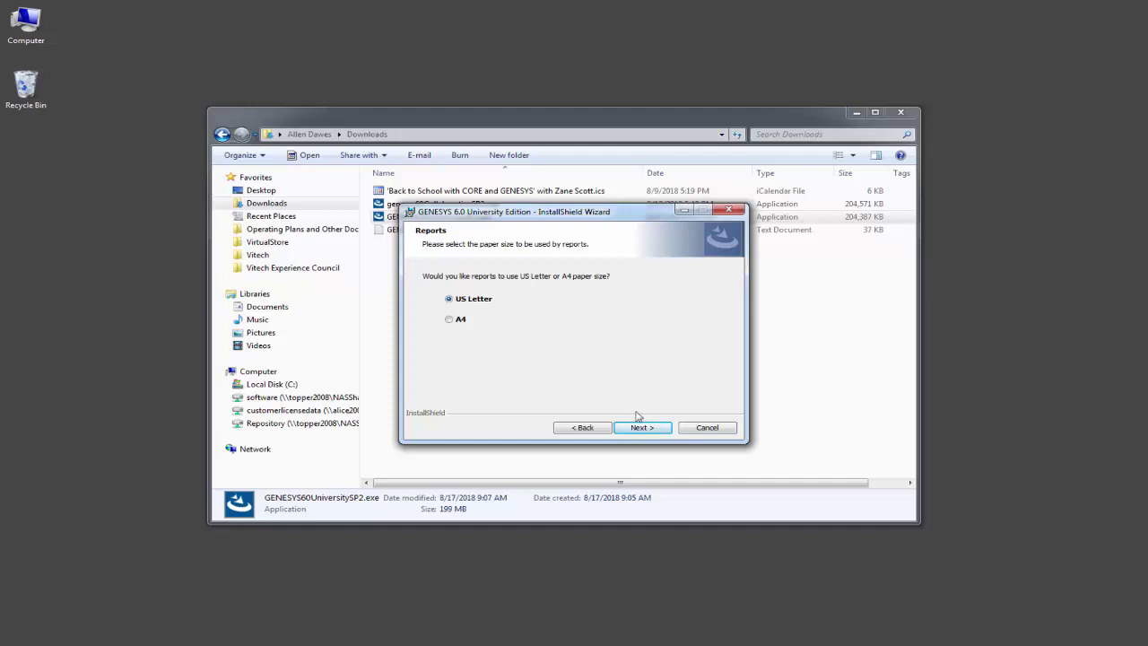
# Keep US Letter as the report paper size and start the GENESYS 6.0 installation.
pyautogui.click(639, 428)
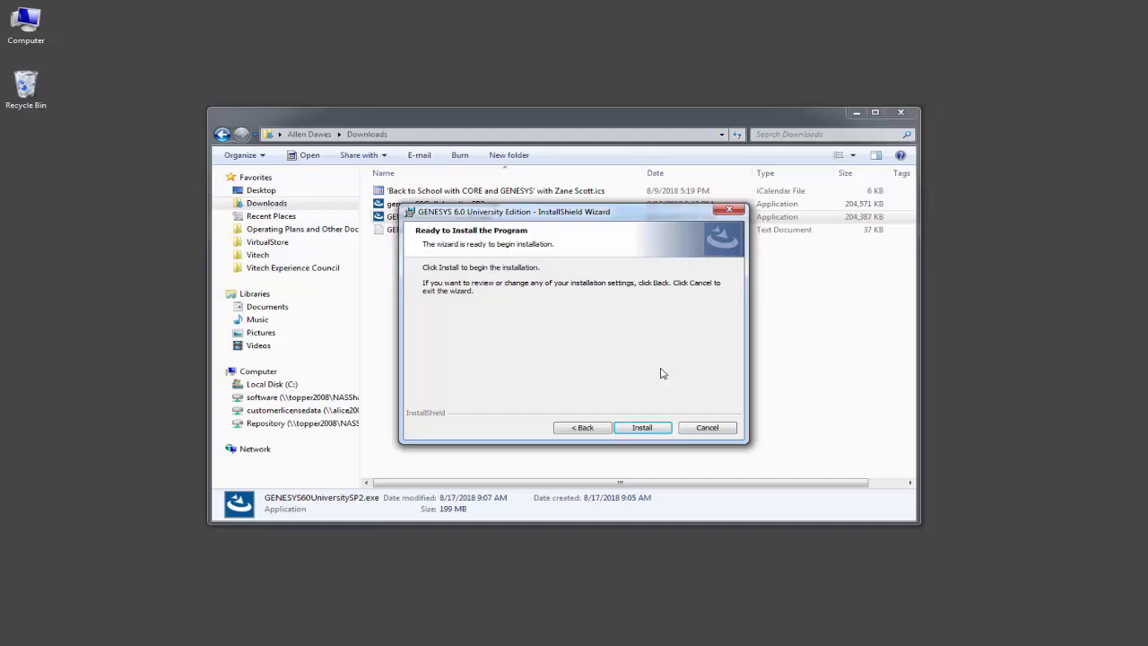
pyautogui.click(652, 428)
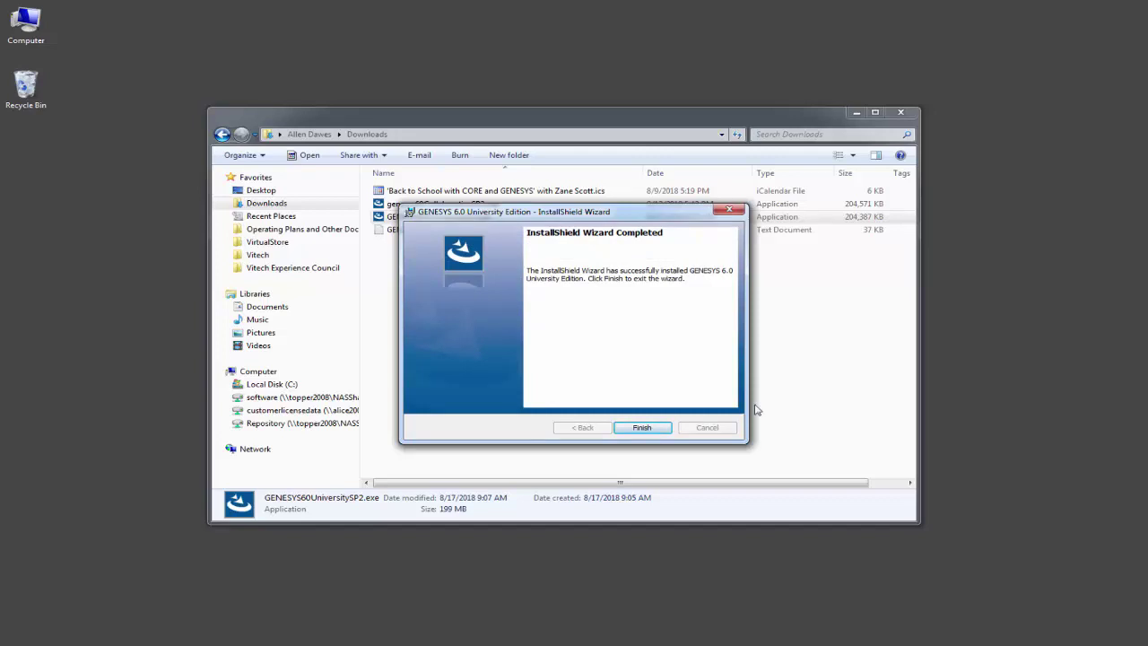
# Close the finished installer and launch GENESYS 6.0 University Edition from the Start menu.
pyautogui.click(656, 430)
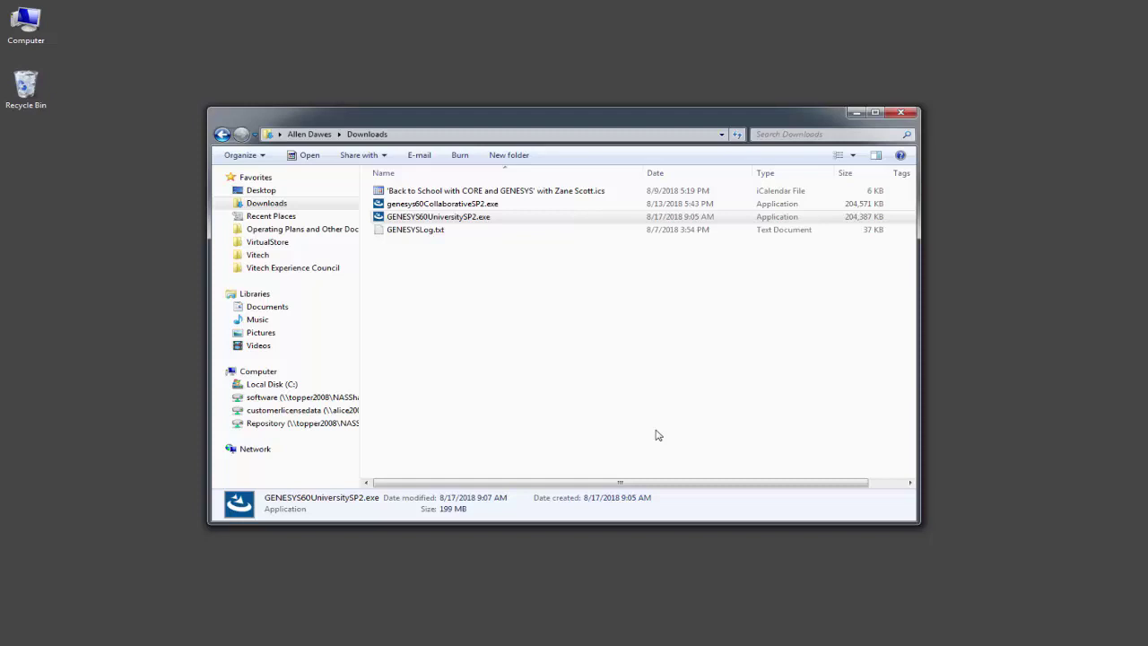
pyautogui.click(26, 631)
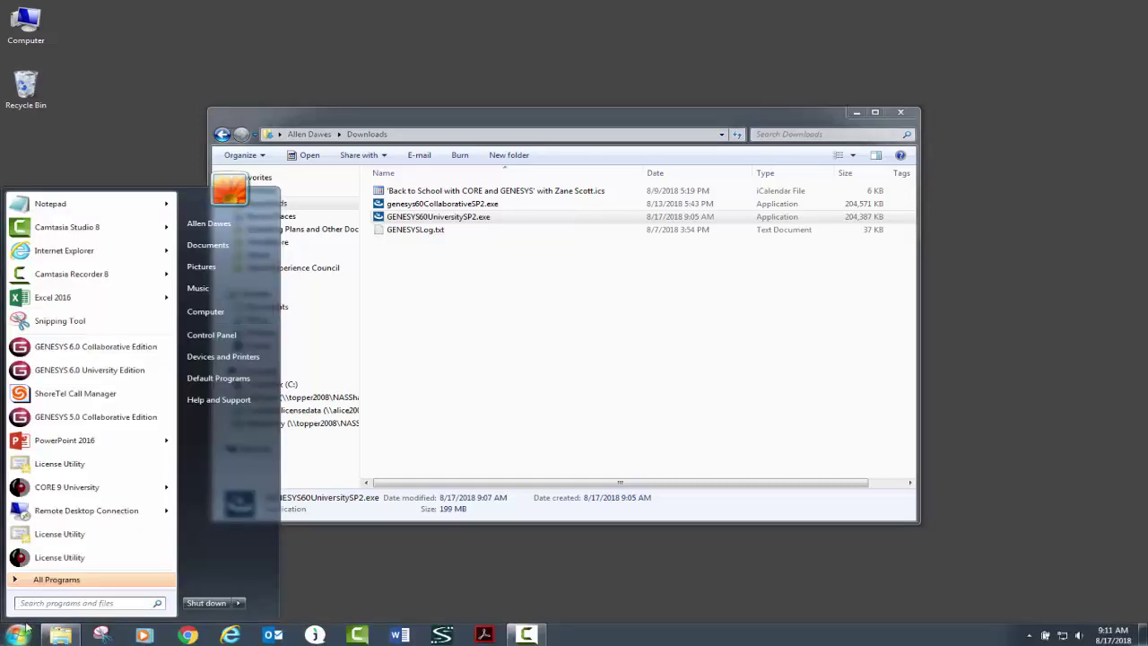
pyautogui.click(89, 370)
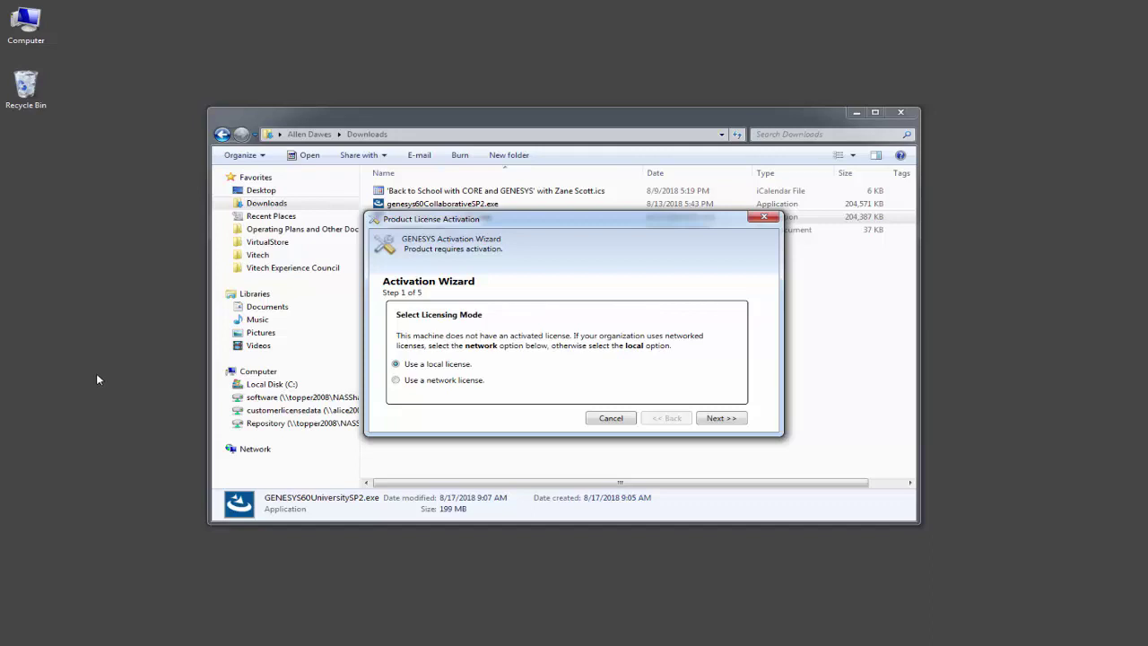
# Choose a local license, then enter the support account e-mail and paste the product key.
pyautogui.click(739, 422)
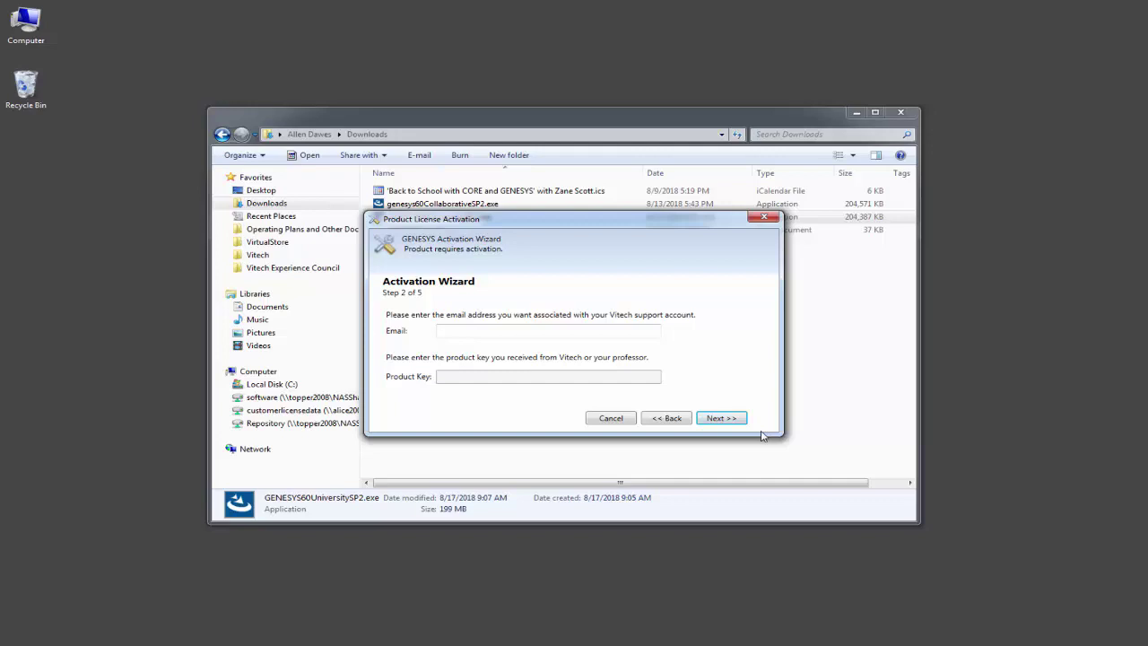
pyautogui.click(506, 329)
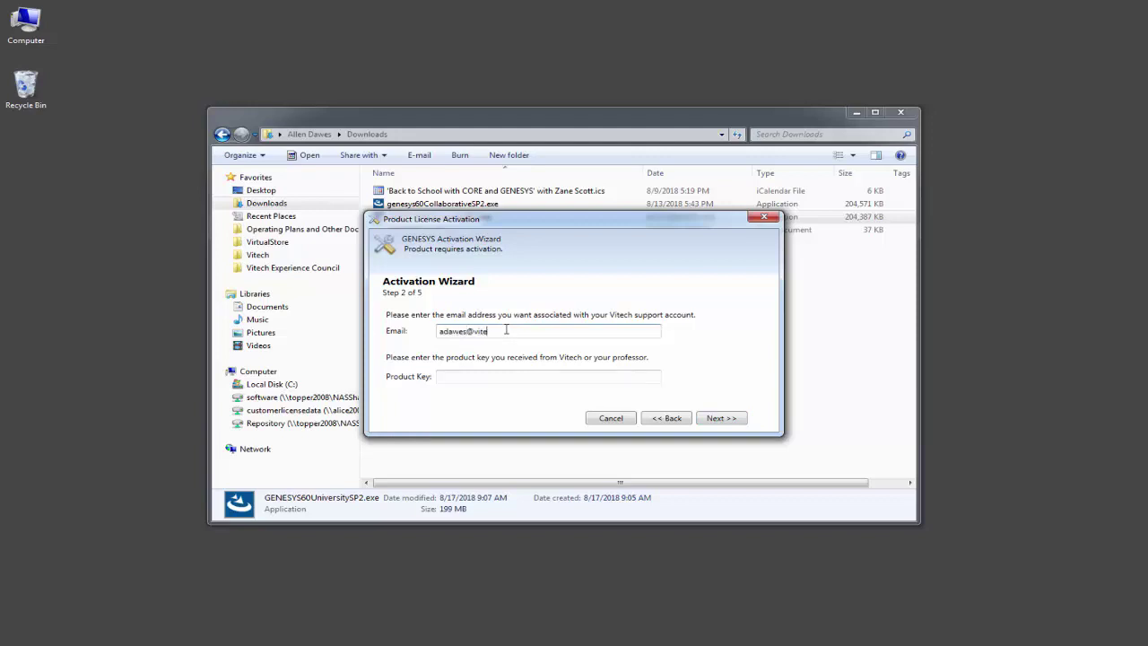
pyautogui.press('Tab')
pyautogui.hotkey('ctrl', 'v')
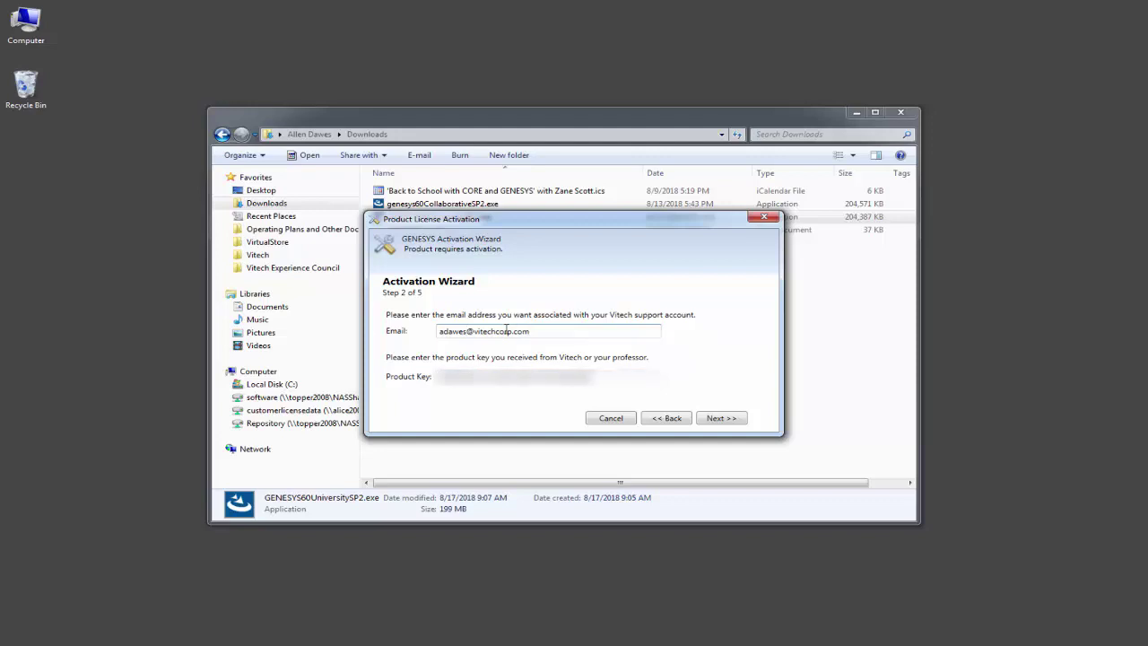
# Submit the e-mail and product key and proceed with Activate Online.
pyautogui.click(731, 419)
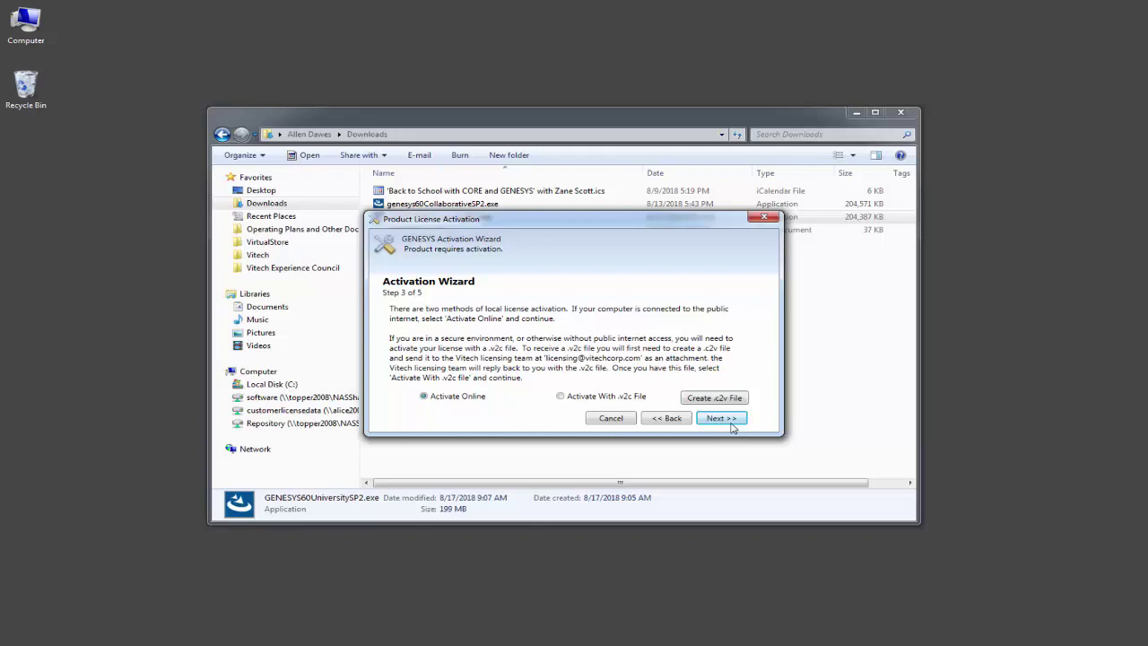
pyautogui.click(721, 418)
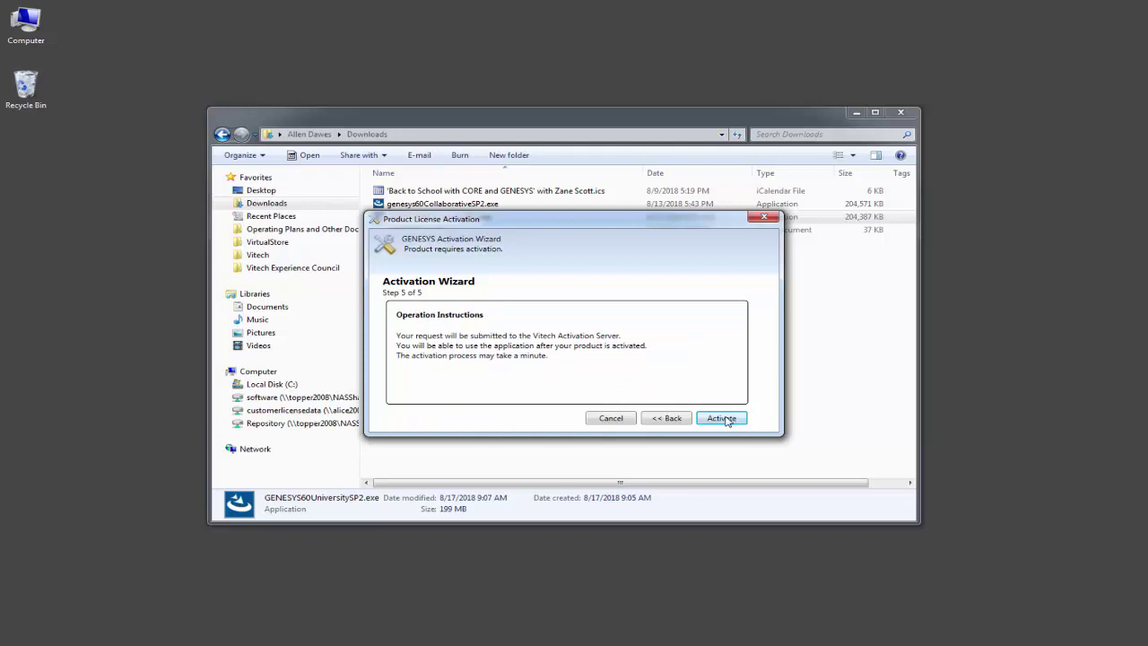
# Send the activation request to Vitech and confirm the University Edition license activation.
pyautogui.click(725, 419)
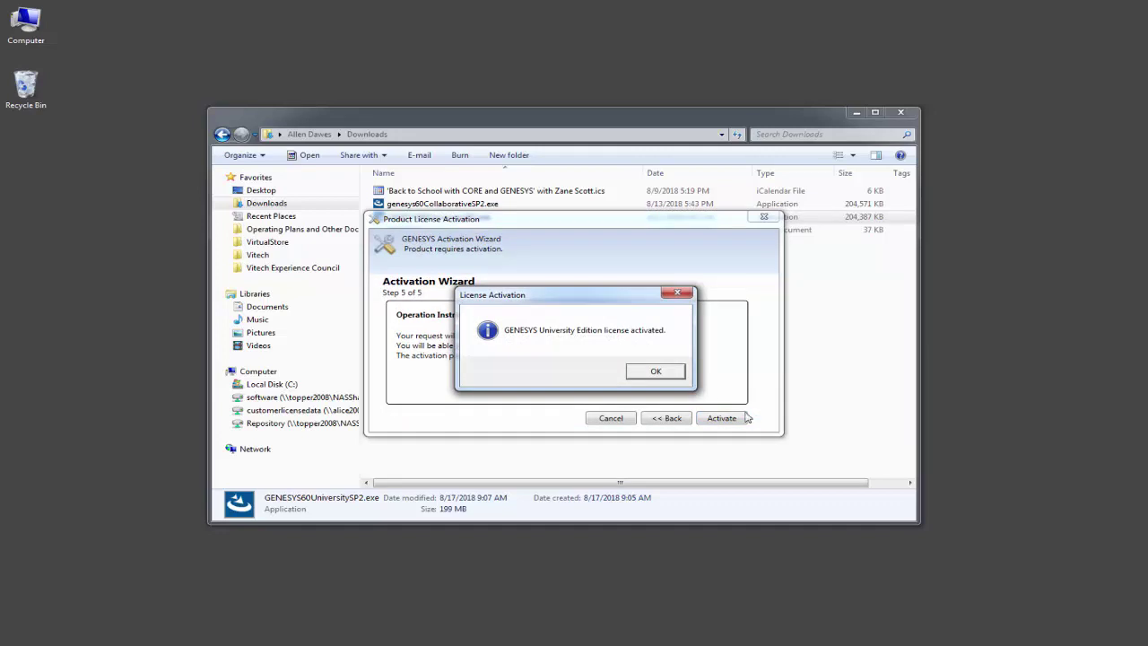
pyautogui.click(656, 372)
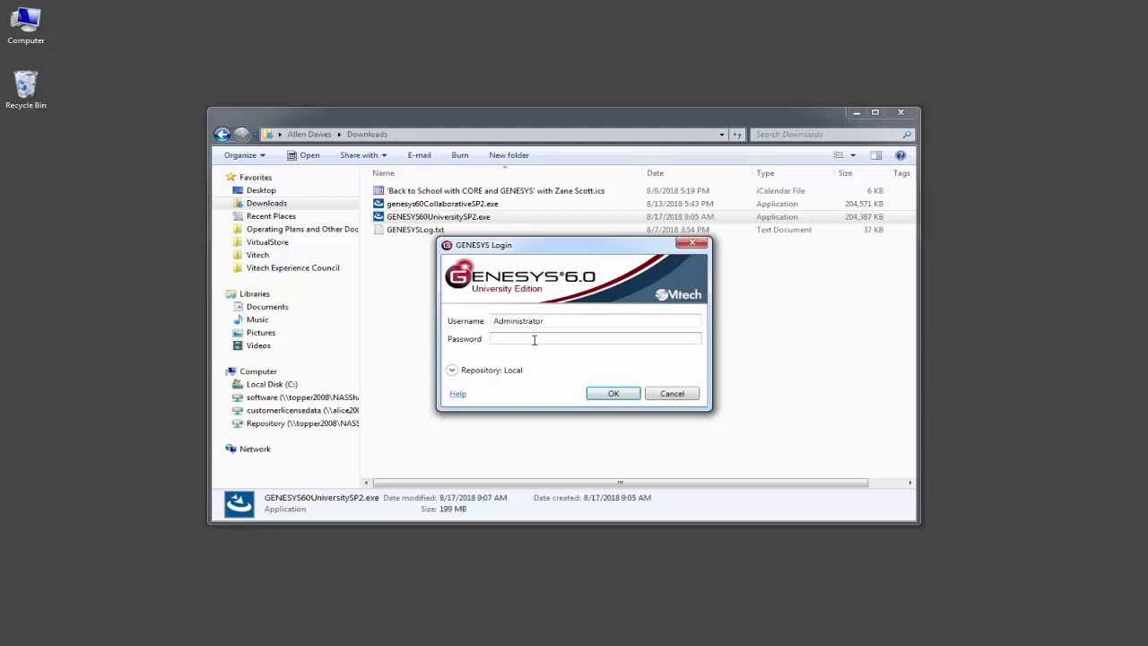
# Log in to the local repository as administrator by entering the account password.
pyautogui.write('•••••')
pyautogui.click(616, 396)
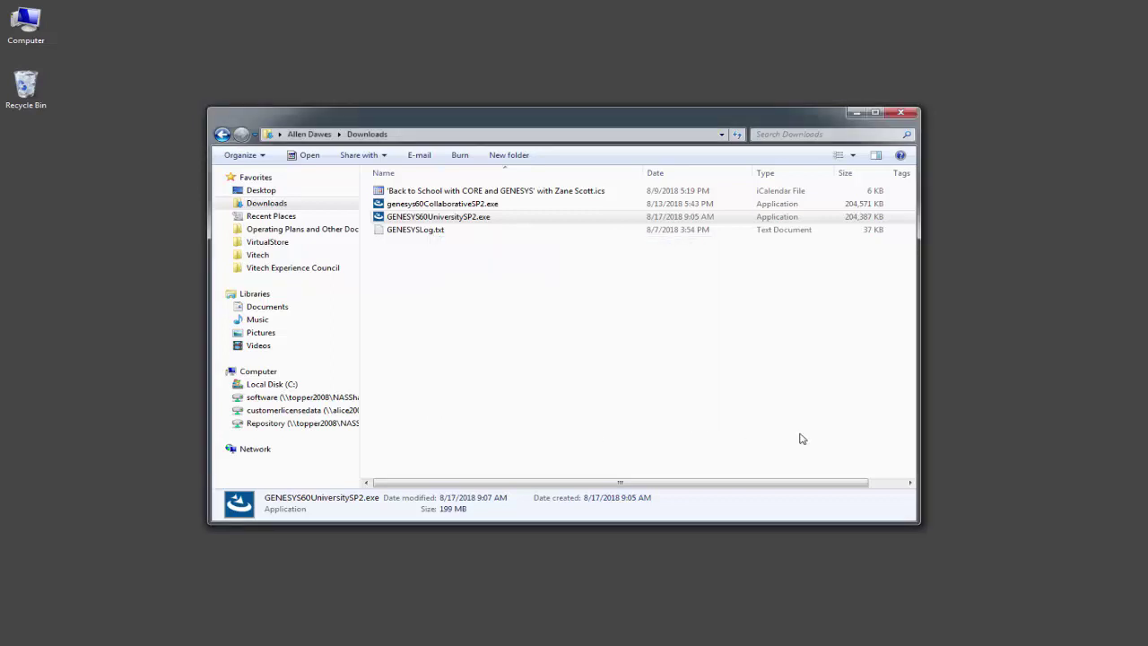